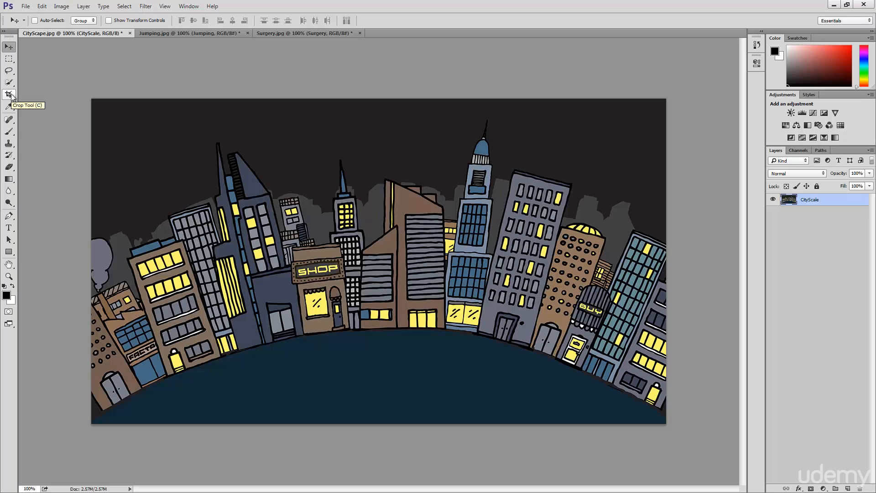
# Step: Crop off the cityscape's right edge with cropped pixels deleted, and shift the layer left within the canvas
pyautogui.click(11, 96)
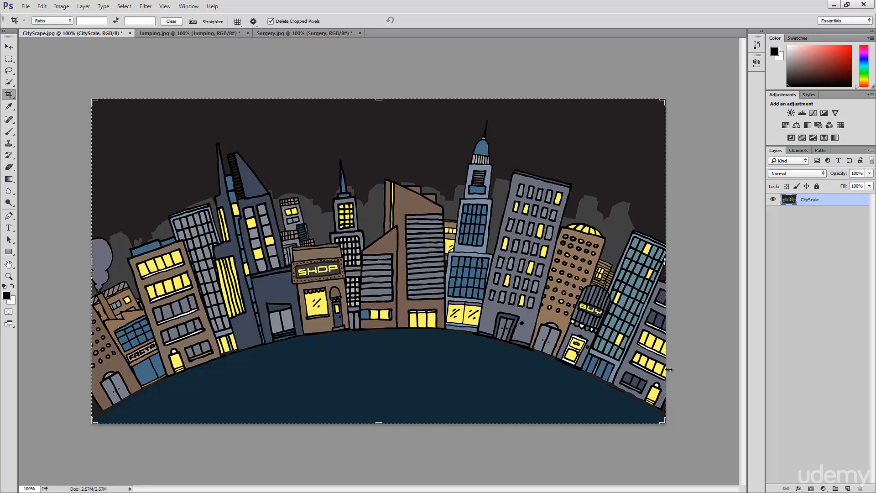
pyautogui.moveTo(668, 369); pyautogui.dragTo(638, 370)
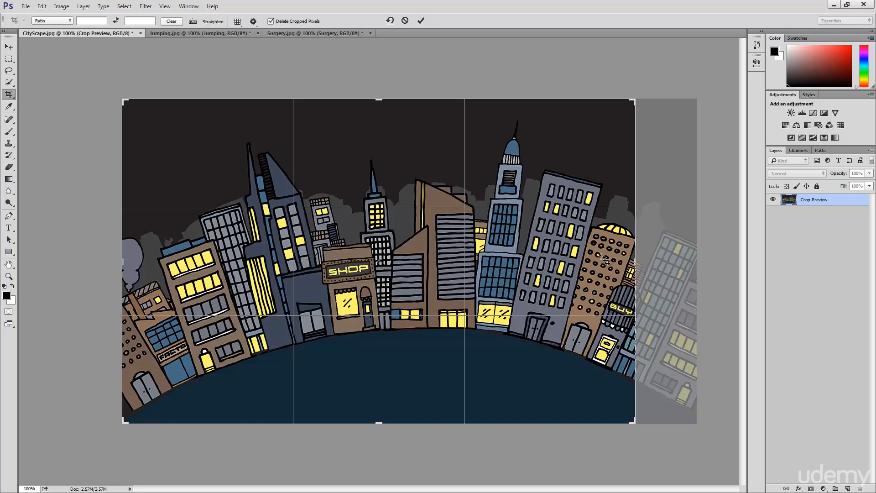
pyautogui.press('Return')
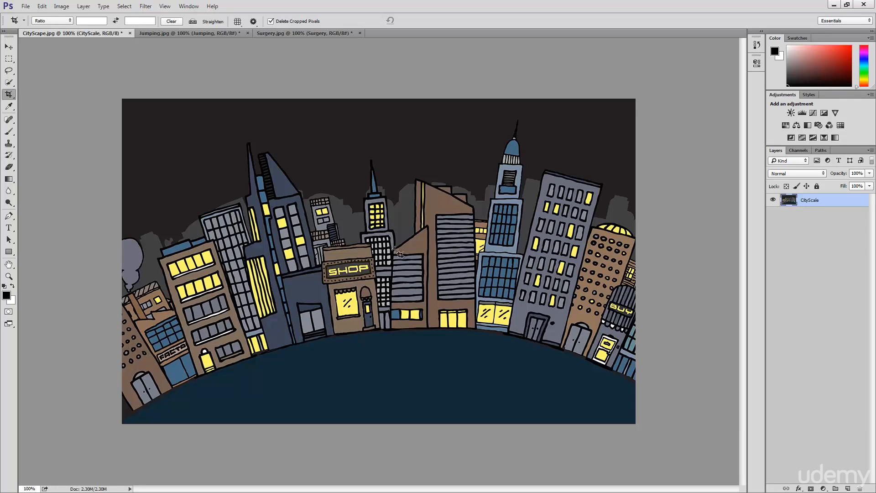
pyautogui.click(9, 51)
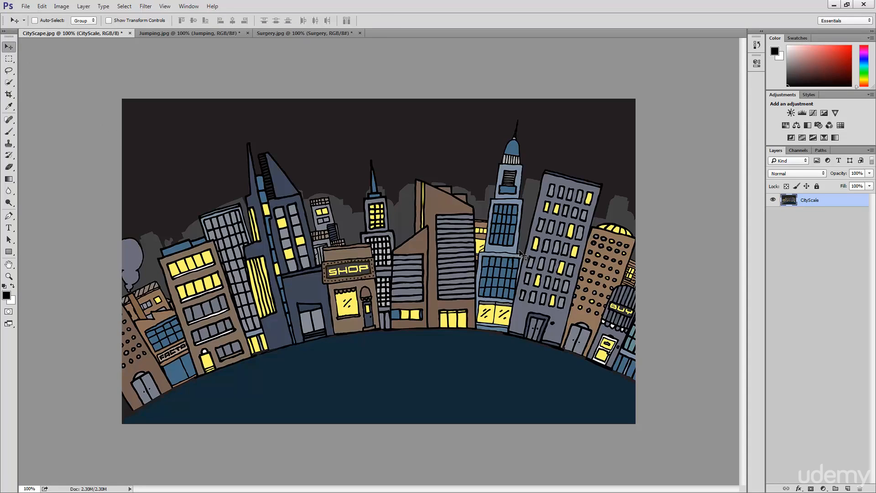
pyautogui.moveTo(520, 251); pyautogui.dragTo(486, 250)
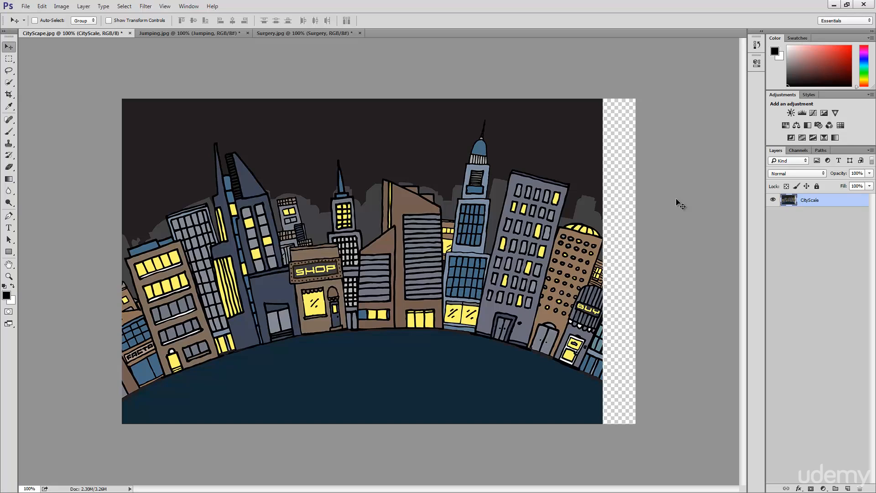
# Step: Revert the cityscape to its Make Layer history state
pyautogui.click(757, 46)
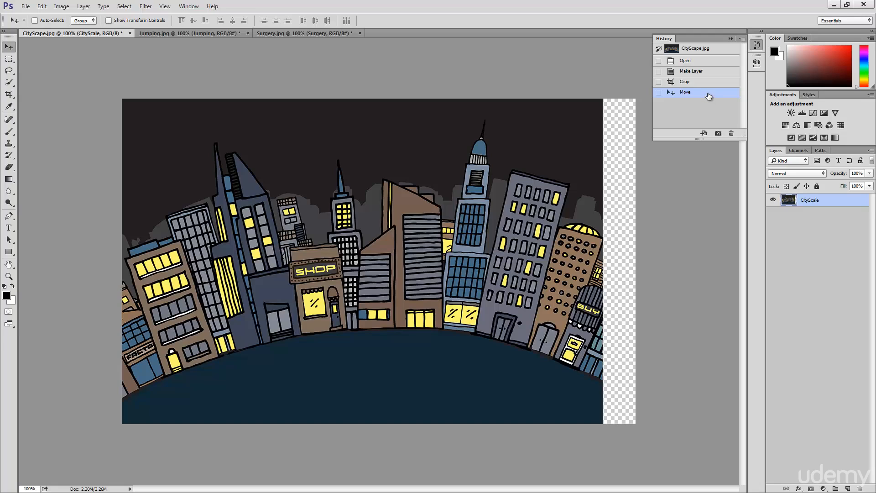
pyautogui.click(706, 76)
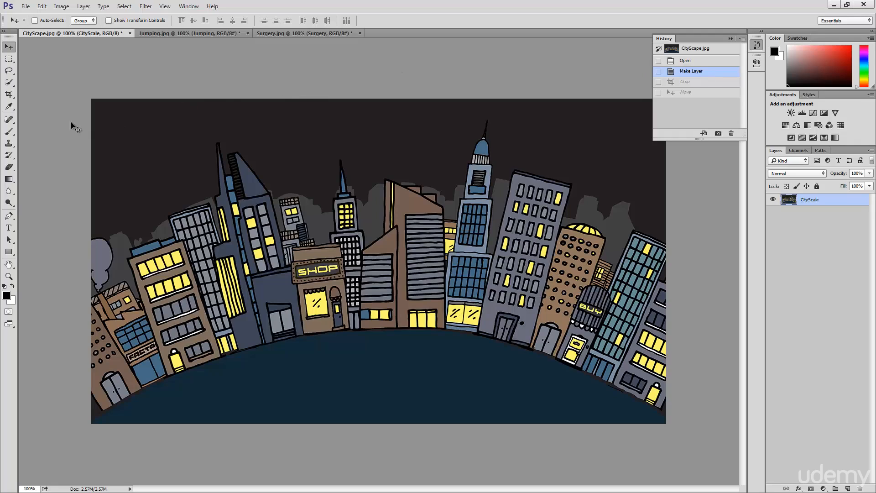
# Step: Crop off the buildings at the cityscape's right side with Delete Cropped Pixels turned off
pyautogui.click(9, 95)
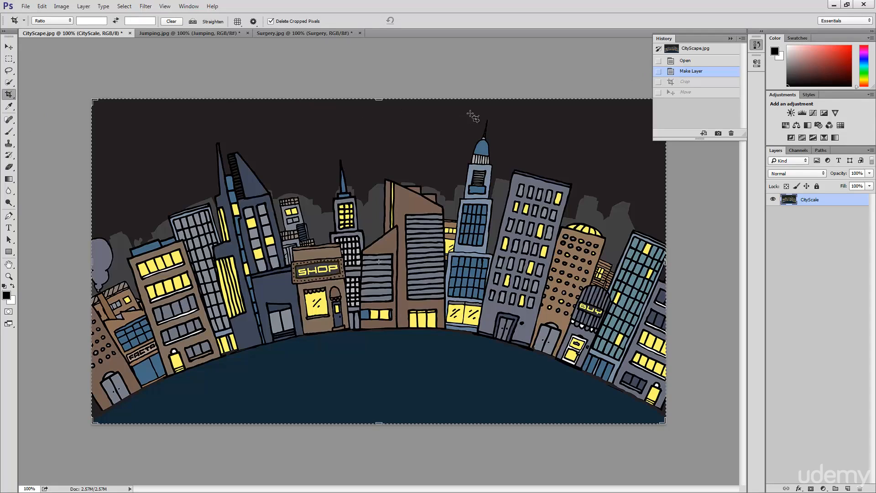
pyautogui.click(756, 45)
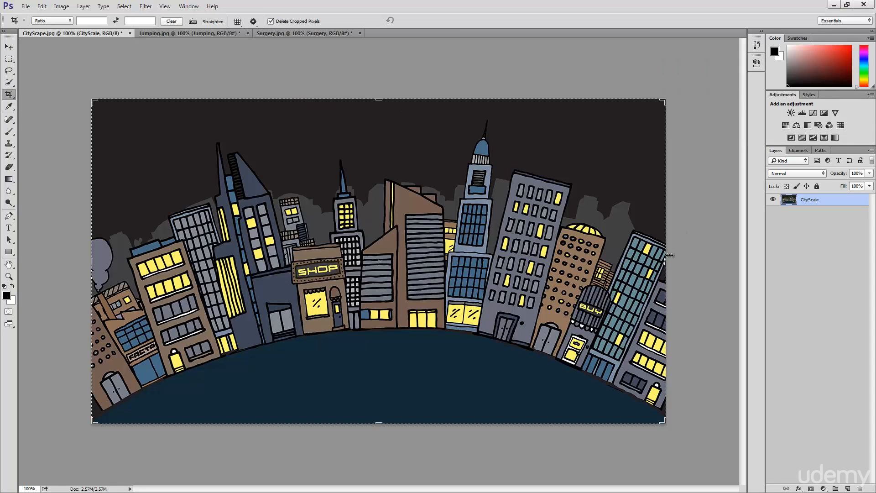
pyautogui.moveTo(664, 261); pyautogui.dragTo(598, 264)
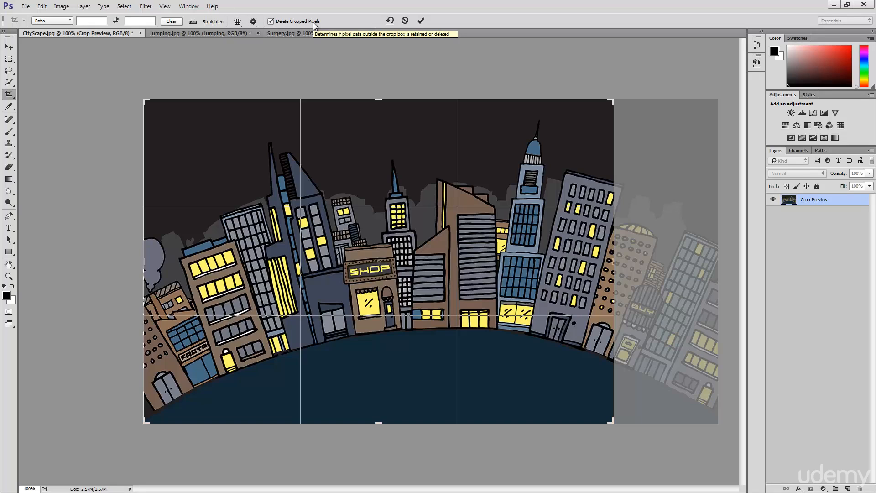
pyautogui.click(271, 22)
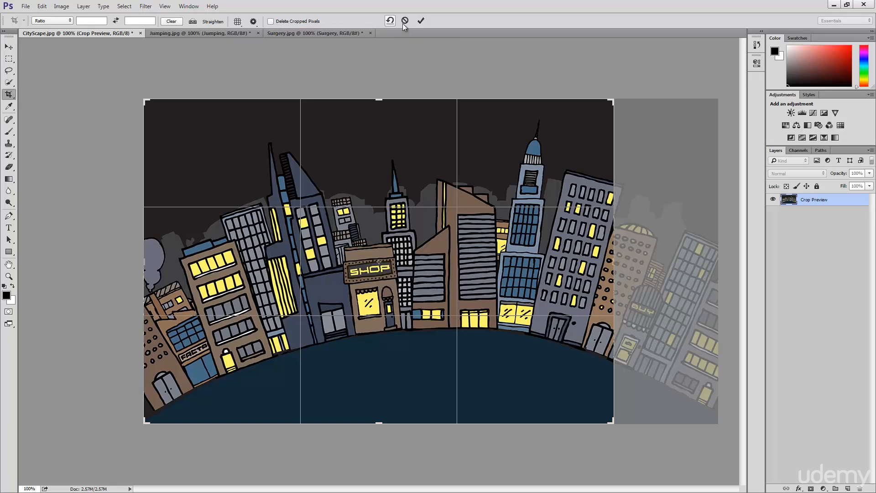
pyautogui.click(421, 21)
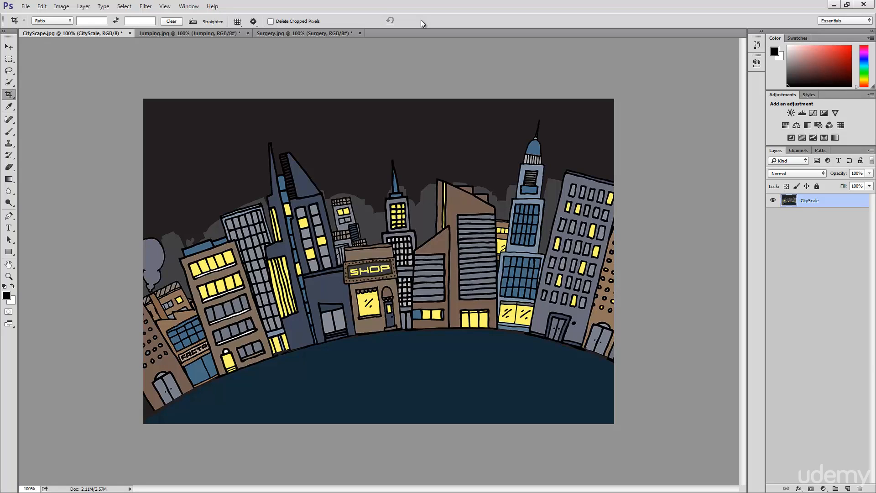
# Step: Shift the cityscape layer left within the canvas to reveal the retained buildings on its right
pyautogui.click(8, 47)
pyautogui.moveTo(550, 264); pyautogui.dragTo(475, 266)
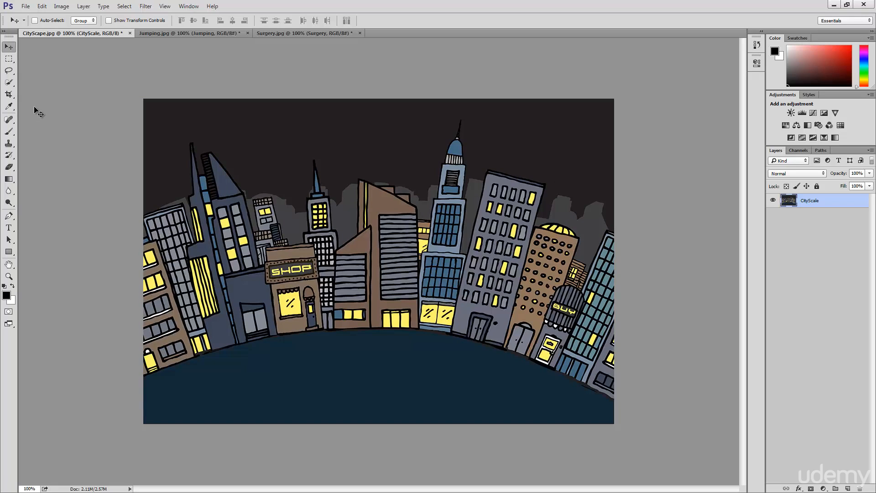
# Step: Try rotating the cityscape clockwise and counterclockwise within the crop frame
pyautogui.press('c')
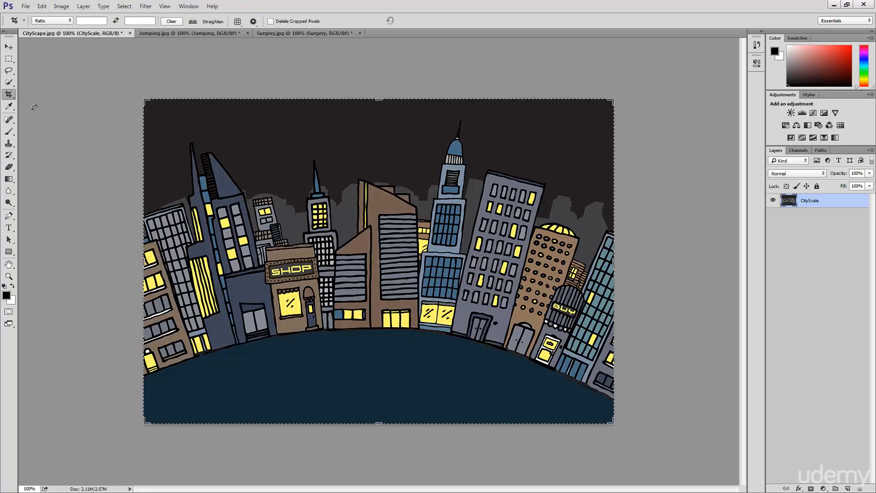
pyautogui.click(355, 189)
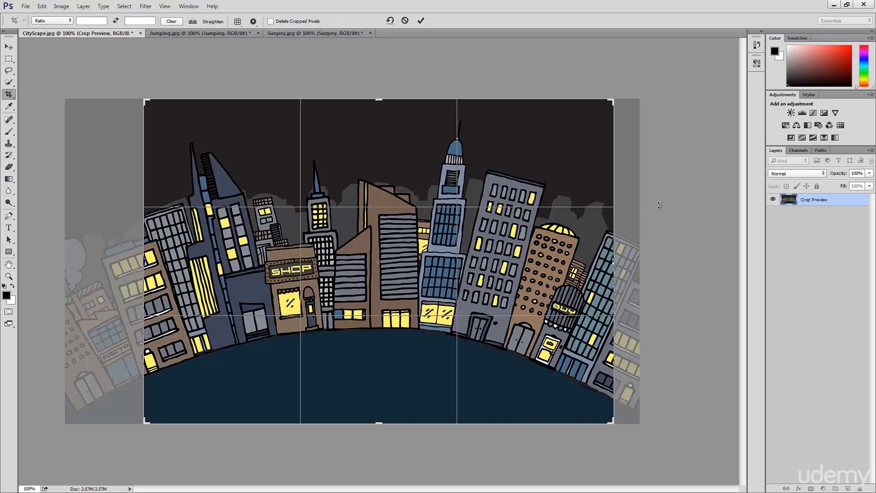
pyautogui.moveTo(658, 205); pyautogui.dragTo(648, 304)
pyautogui.moveTo(646, 321); pyautogui.dragTo(646, 321)
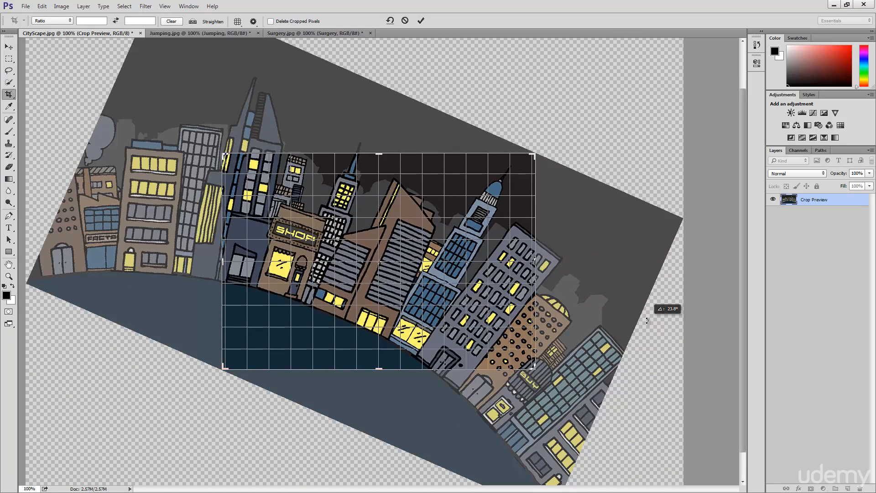
pyautogui.moveTo(647, 321); pyautogui.dragTo(606, 73)
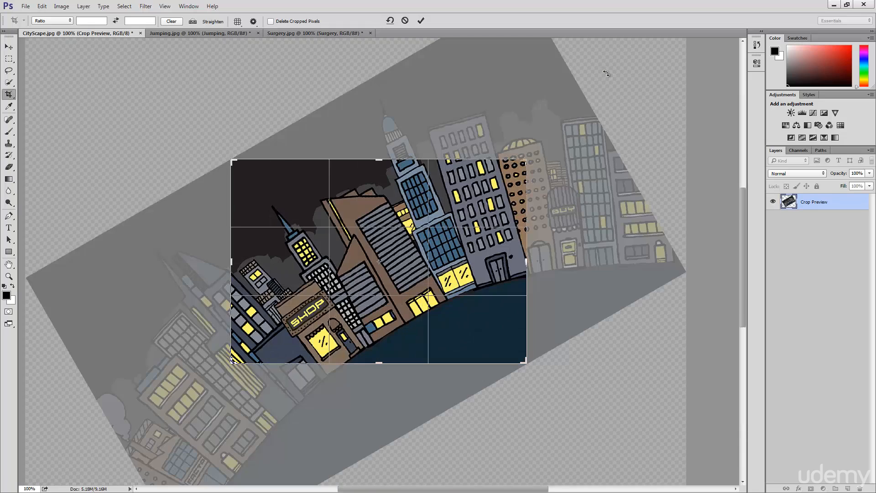
pyautogui.click(405, 21)
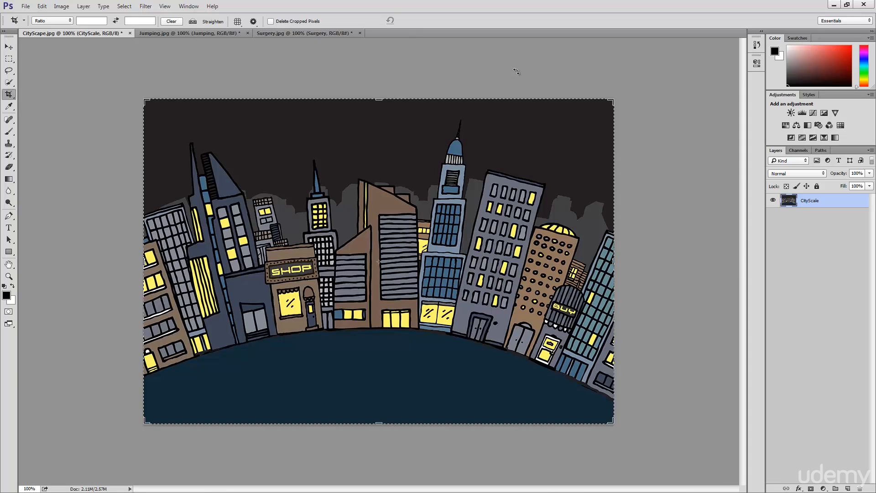
# Step: Perspective-crop the cityscape to a four-cornered area from the dark blue tower to the brown building, slanting outward at its upper right
pyautogui.click(9, 95)
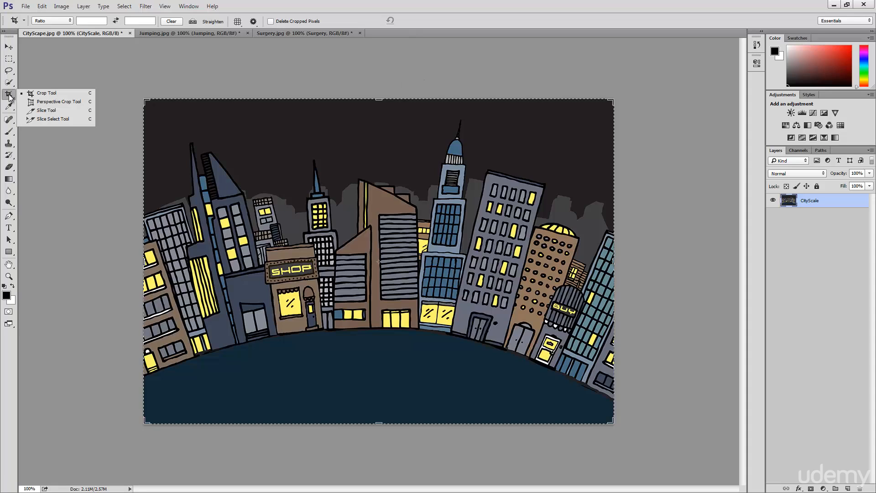
pyautogui.click(74, 103)
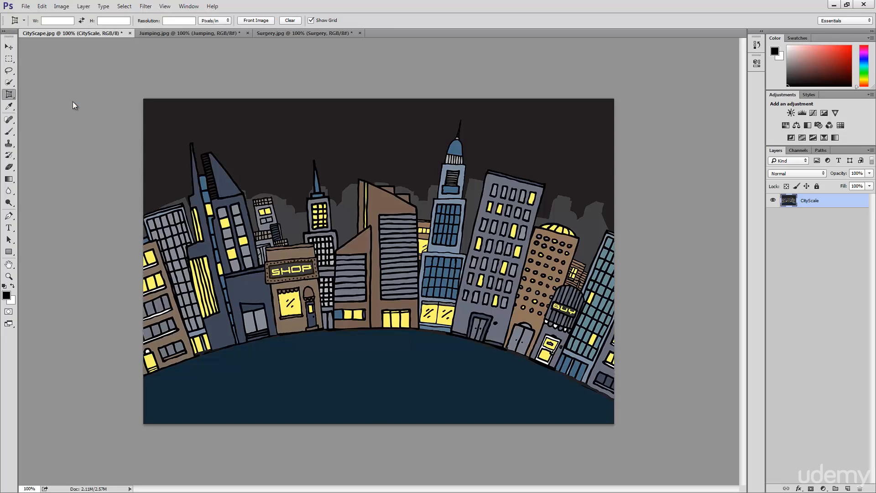
pyautogui.click(219, 120)
pyautogui.click(189, 324)
pyautogui.click(252, 341)
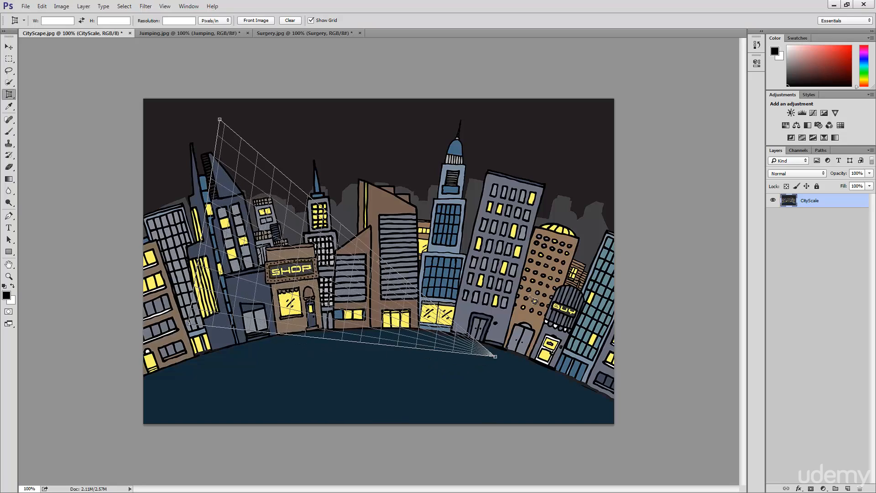
pyautogui.click(515, 361)
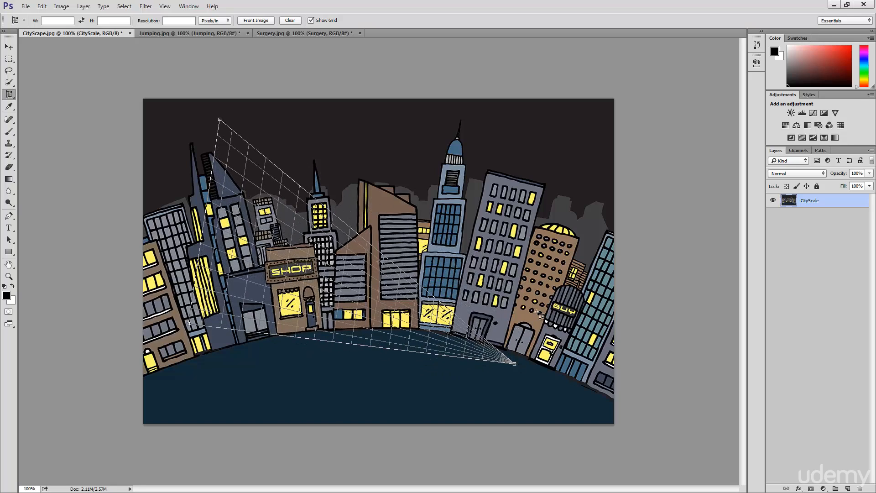
pyautogui.click(589, 121)
pyautogui.moveTo(589, 117); pyautogui.dragTo(596, 110)
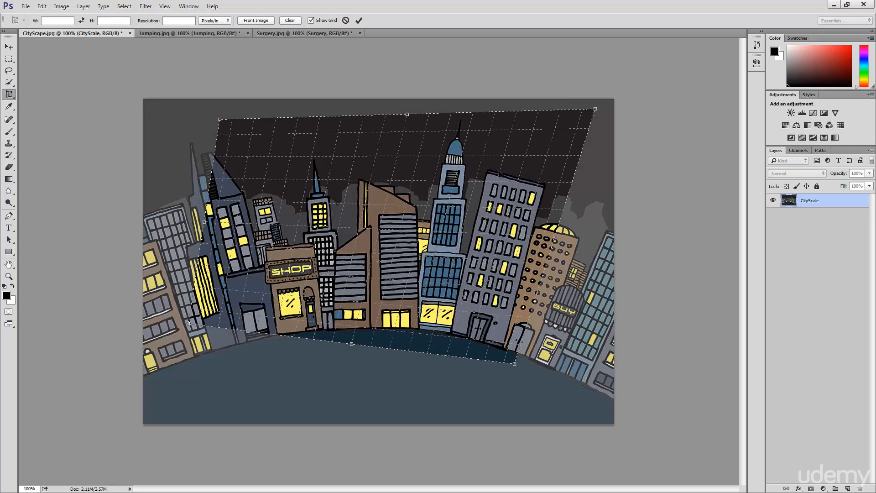
pyautogui.press('Return')
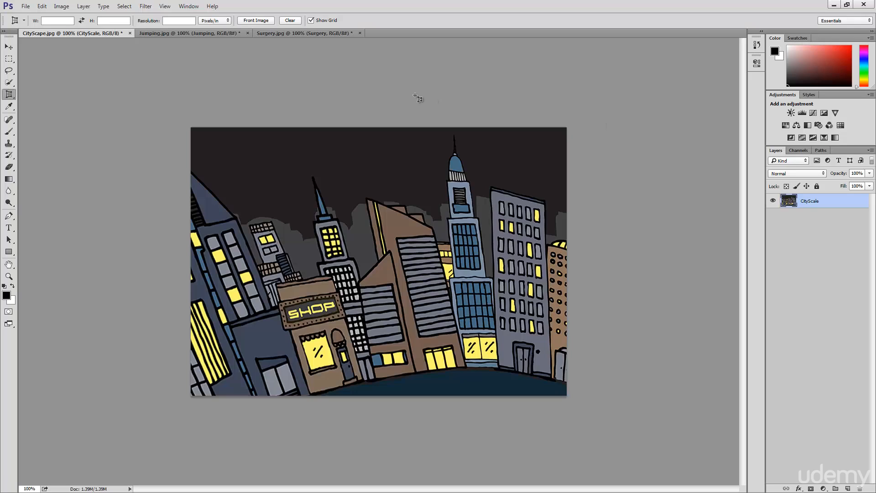
# Step: In Jumping.jpg, create a separate slice around each of the three upper-row women, with the first two slices sharing an edge
pyautogui.click(185, 35)
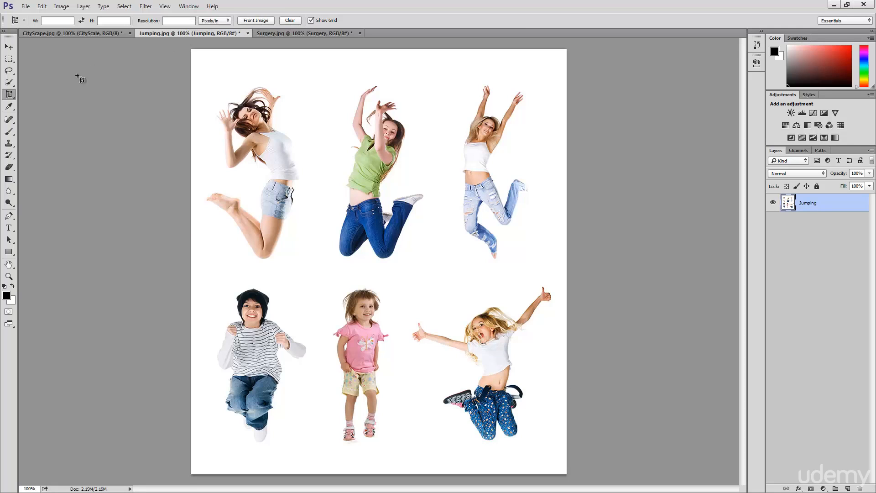
pyautogui.click(11, 98)
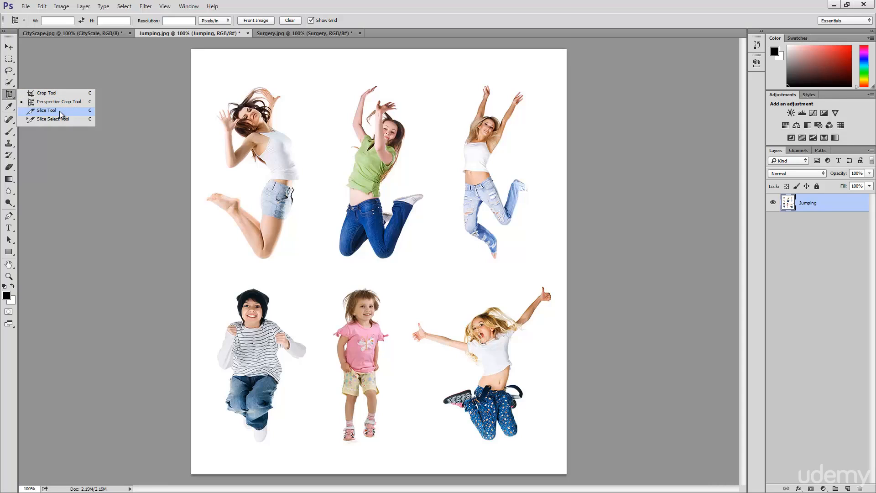
pyautogui.click(60, 111)
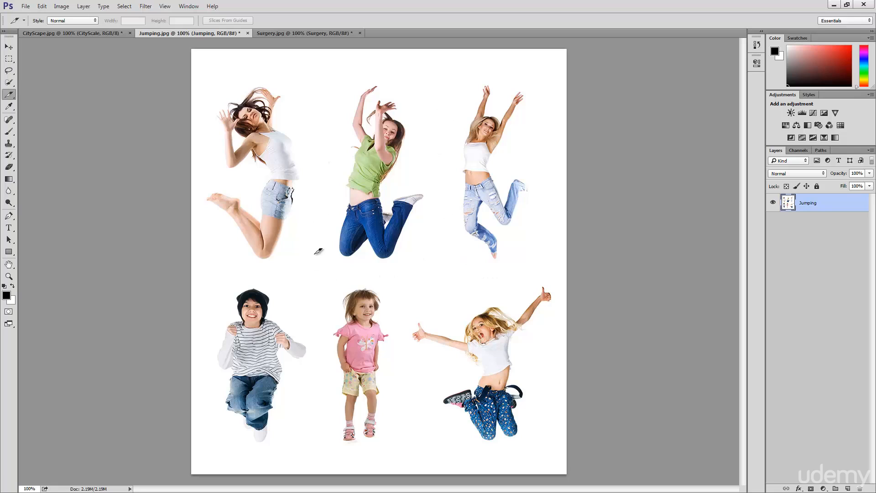
pyautogui.moveTo(320, 273); pyautogui.dragTo(198, 49)
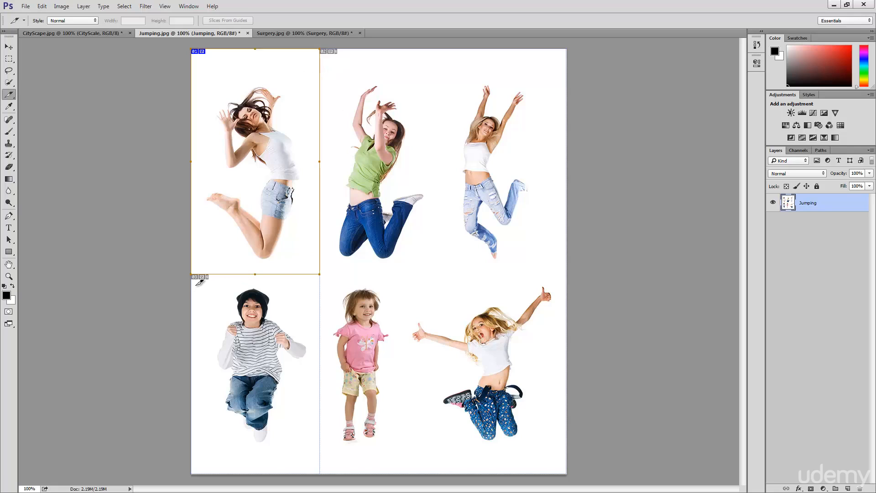
pyautogui.moveTo(337, 273); pyautogui.dragTo(445, 49)
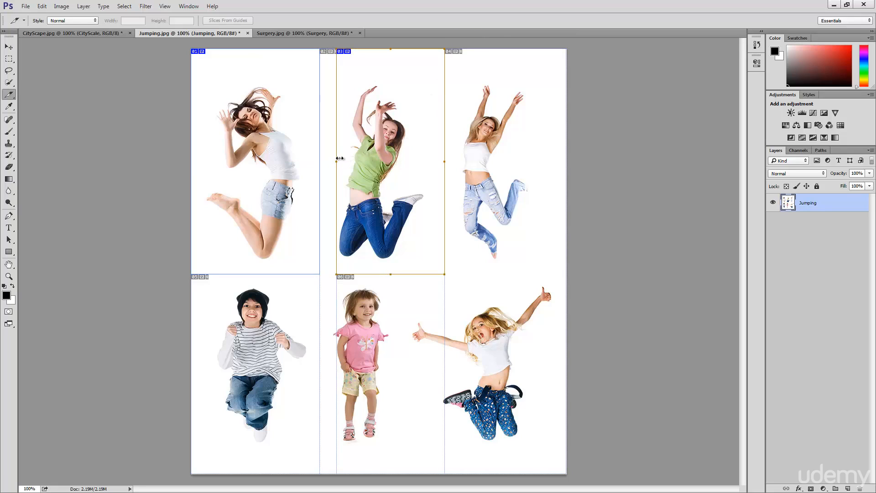
pyautogui.moveTo(336, 159); pyautogui.dragTo(324, 163)
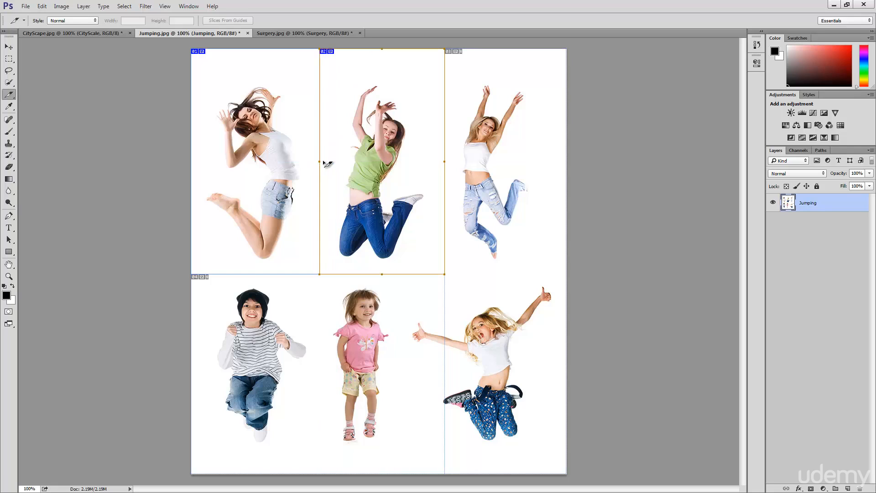
pyautogui.moveTo(445, 264); pyautogui.dragTo(567, 49)
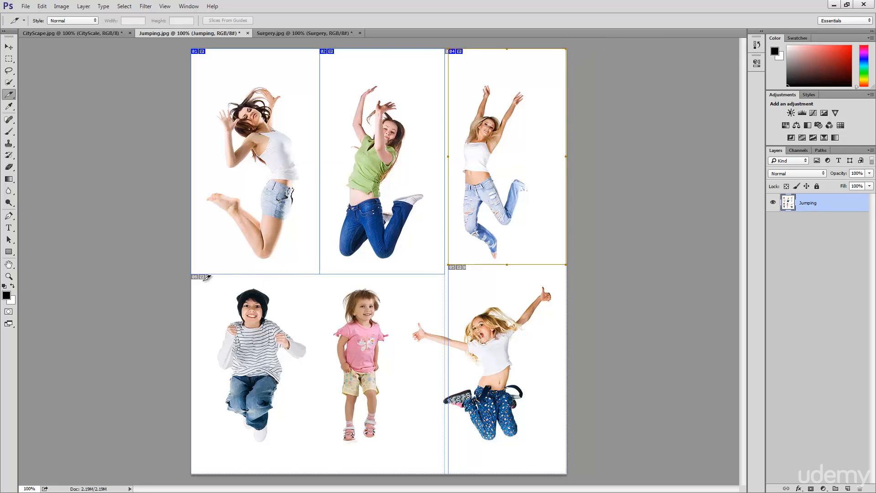
# Step: Create a separate slice around each of the three children in the lower row
pyautogui.moveTo(193, 275); pyautogui.dragTo(328, 467)
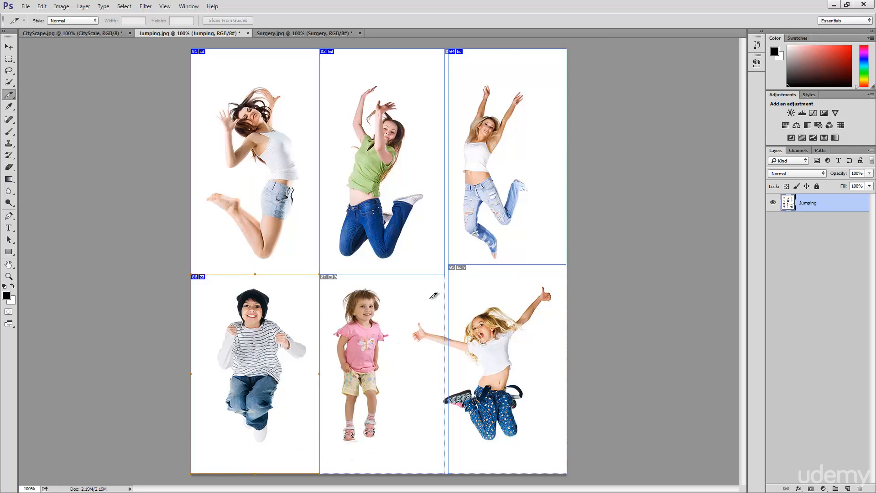
pyautogui.moveTo(328, 274); pyautogui.dragTo(406, 470)
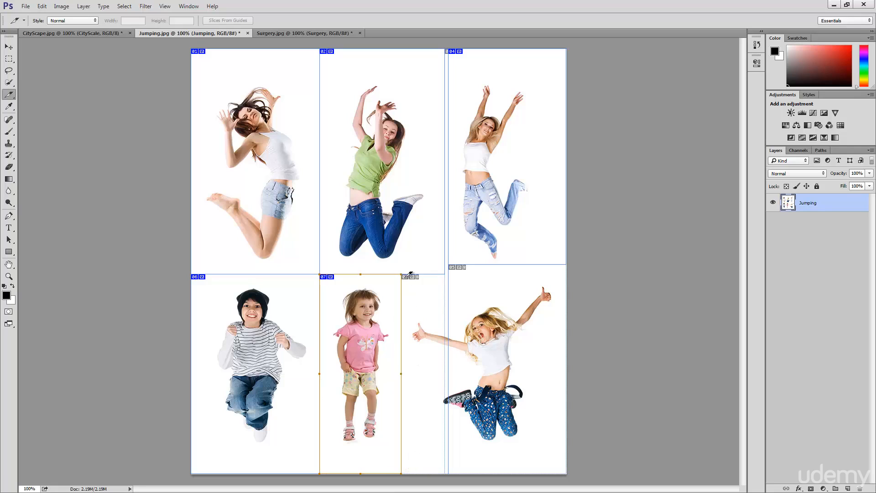
pyautogui.moveTo(408, 274); pyautogui.dragTo(567, 473)
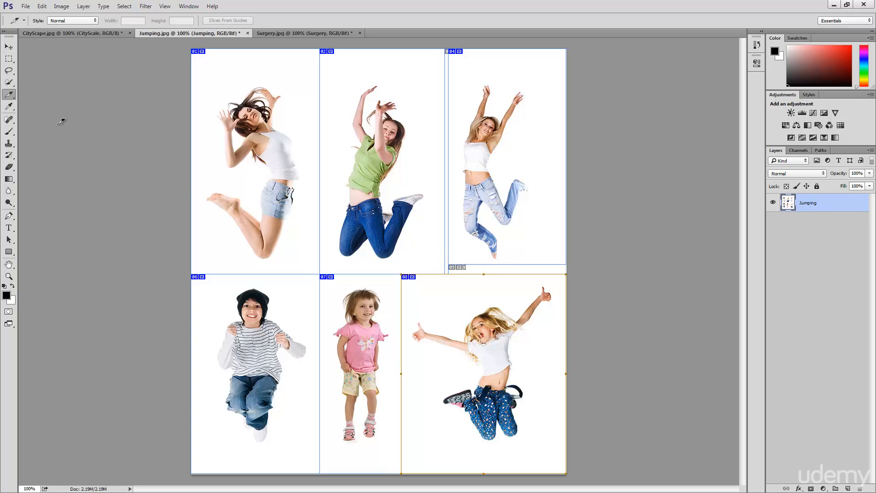
# Step: Resize the third woman's slice with the Slice Select tool so it meets the second woman's slice and the lower row of slices
pyautogui.click(9, 95)
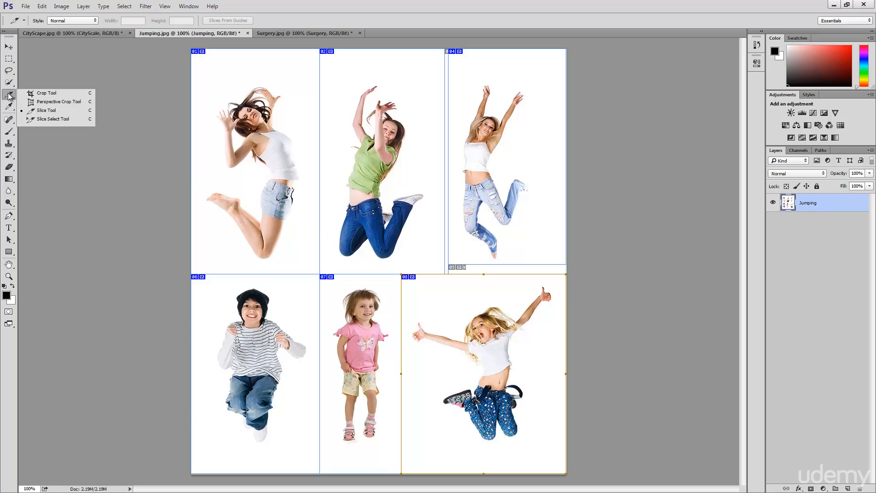
pyautogui.click(52, 119)
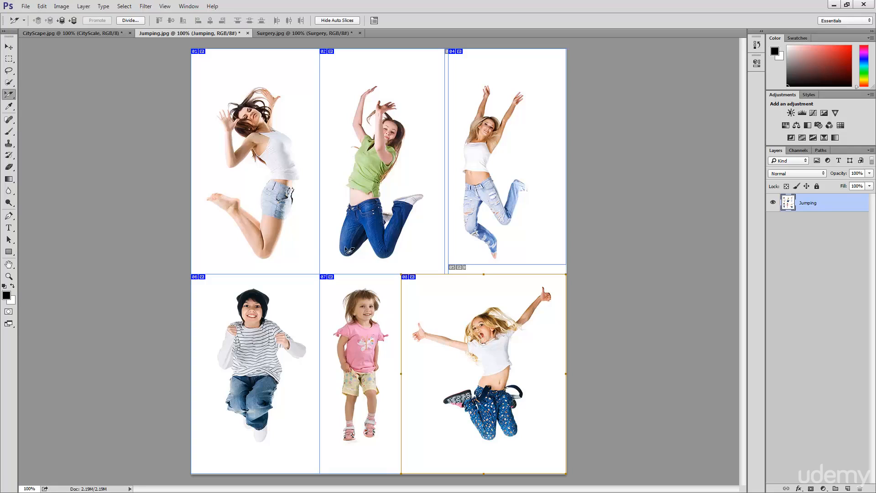
pyautogui.click(522, 232)
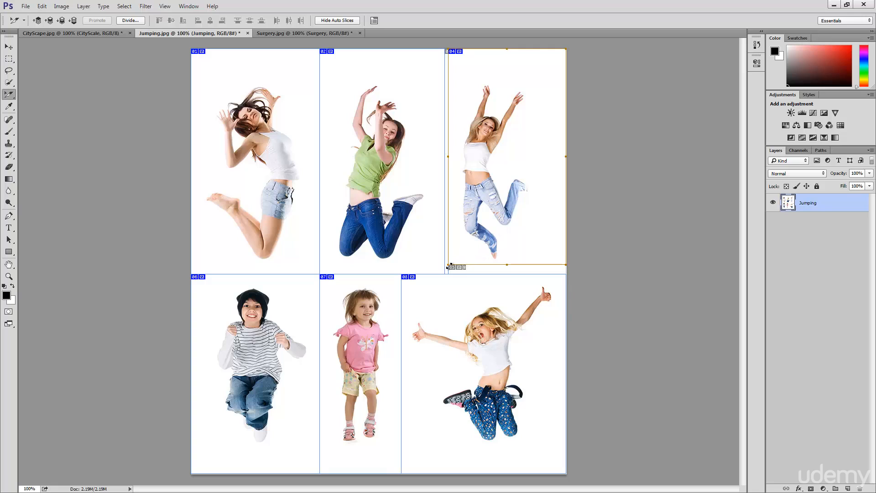
pyautogui.moveTo(447, 264); pyautogui.dragTo(446, 273)
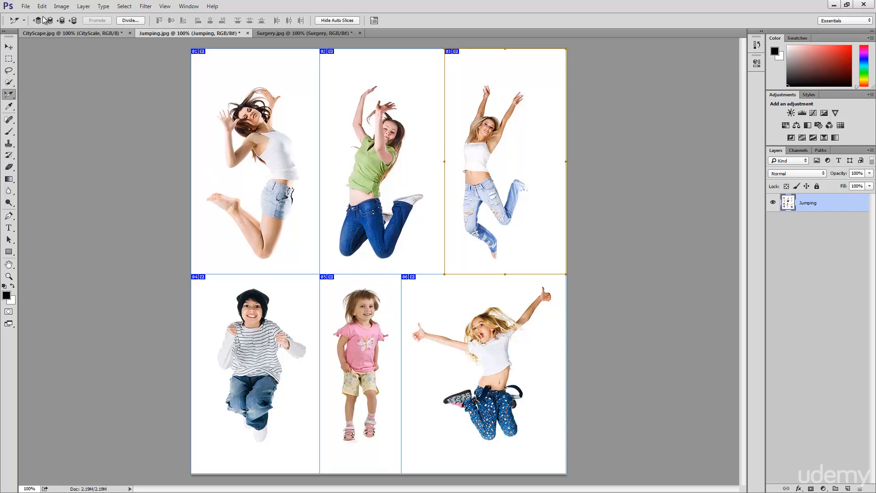
# Step: Review the Save for Web export options for the sliced image, and close them without saving
pyautogui.click(28, 6)
pyautogui.click(64, 124)
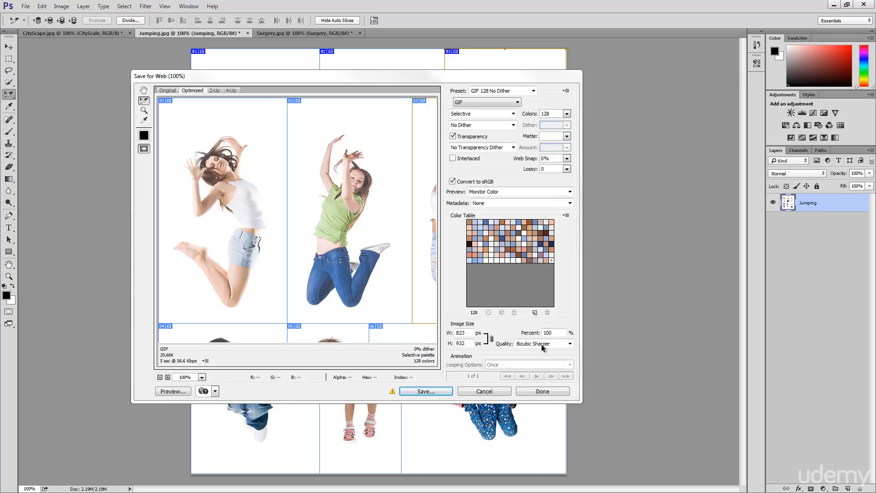
pyautogui.click(478, 393)
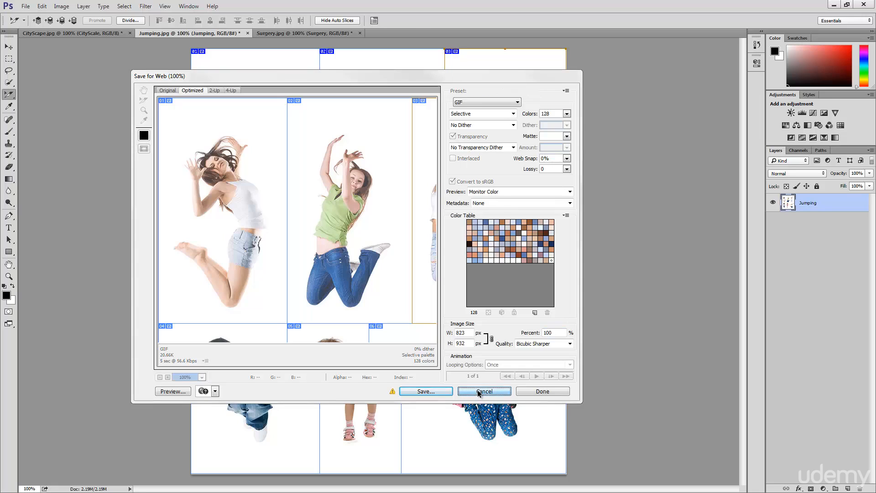
# Step: Close Jumping.jpg without saving and bring up Surgery.jpg
pyautogui.click(248, 33)
pyautogui.click(415, 255)
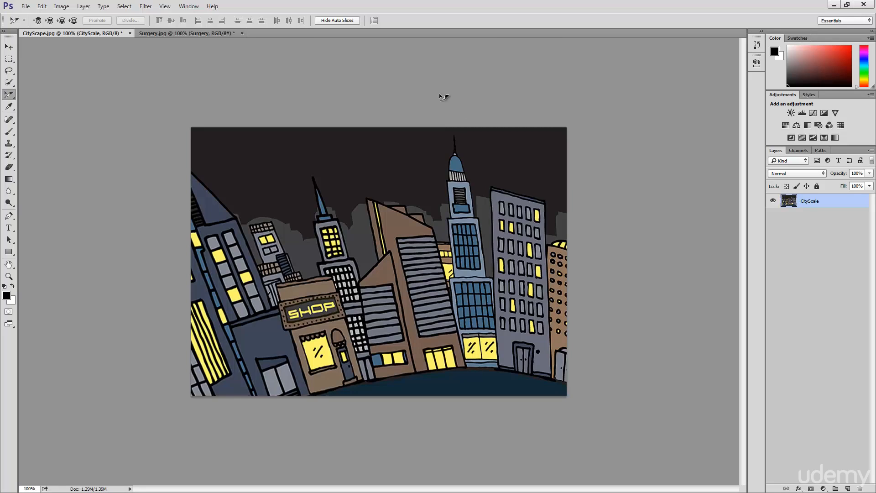
pyautogui.click(190, 32)
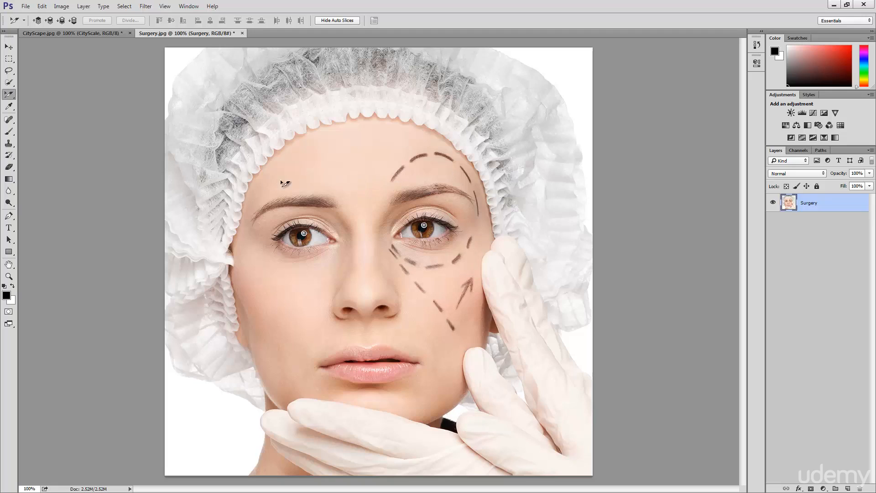
# Step: Remove the two lowest cheek dashes, one upper forehead dash and most of the eyebrow on the marked side with the Spot Healing Brush
pyautogui.click(10, 120)
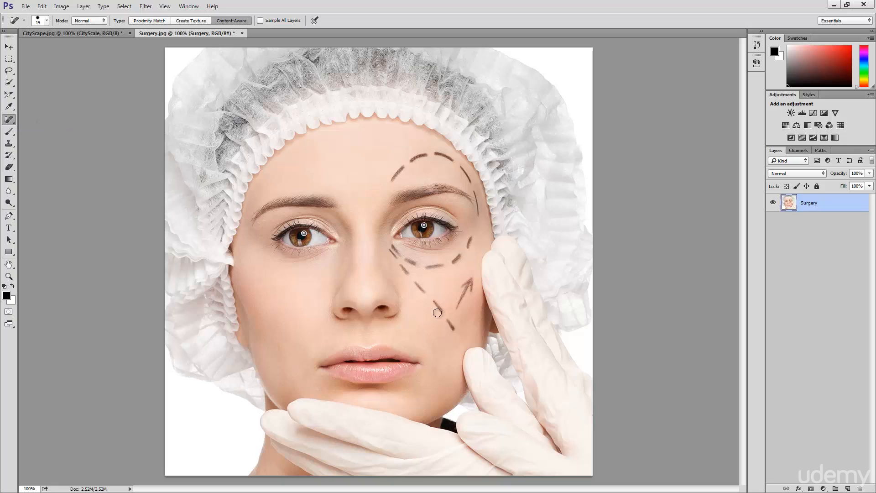
pyautogui.moveTo(443, 312); pyautogui.dragTo(434, 299)
pyautogui.moveTo(454, 330); pyautogui.dragTo(447, 318)
pyautogui.moveTo(410, 163); pyautogui.dragTo(429, 154)
pyautogui.moveTo(458, 226)
pyautogui.mouseDown()
pyautogui.moveTo(431, 218)
pyautogui.moveTo(382, 198)
pyautogui.moveTo(458, 183)
pyautogui.moveTo(474, 204)
pyautogui.moveTo(446, 192)
pyautogui.moveTo(404, 202)
pyautogui.mouseUp()
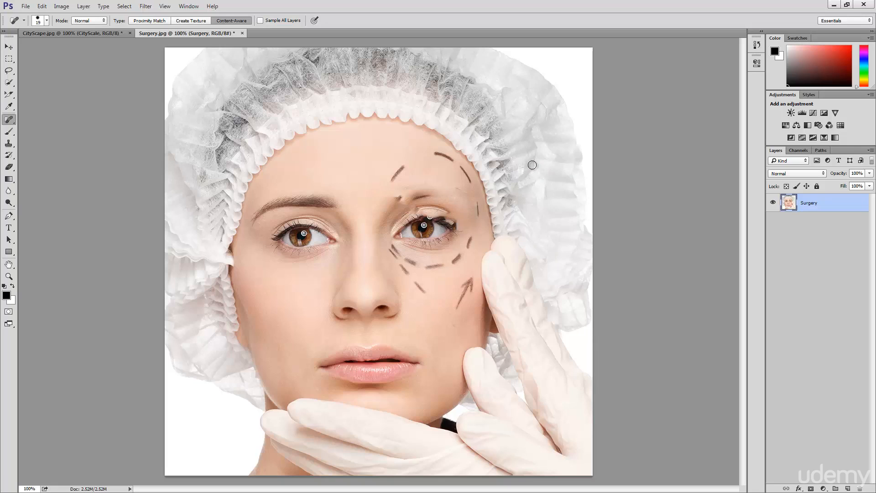
# Step: Sample clean forehead skin with the Healing Brush and paint out the dash above the inner end of the partly erased eyebrow
pyautogui.rightClick(8, 121)
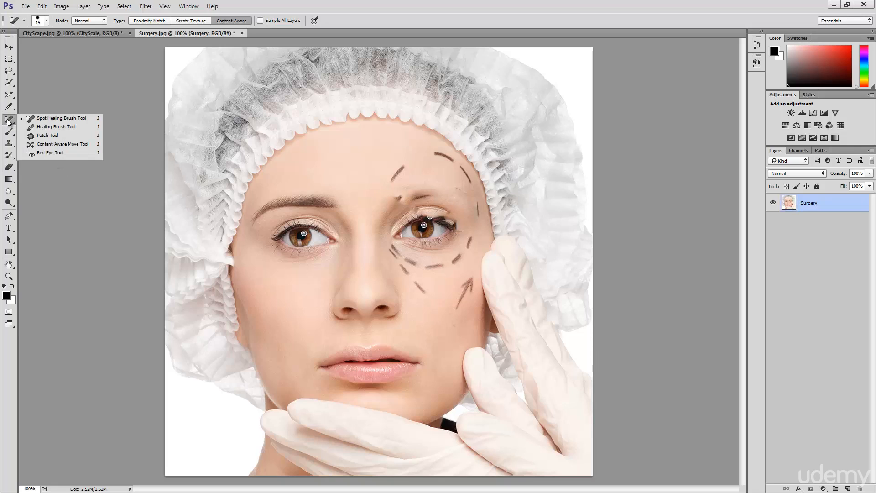
pyautogui.click(66, 130)
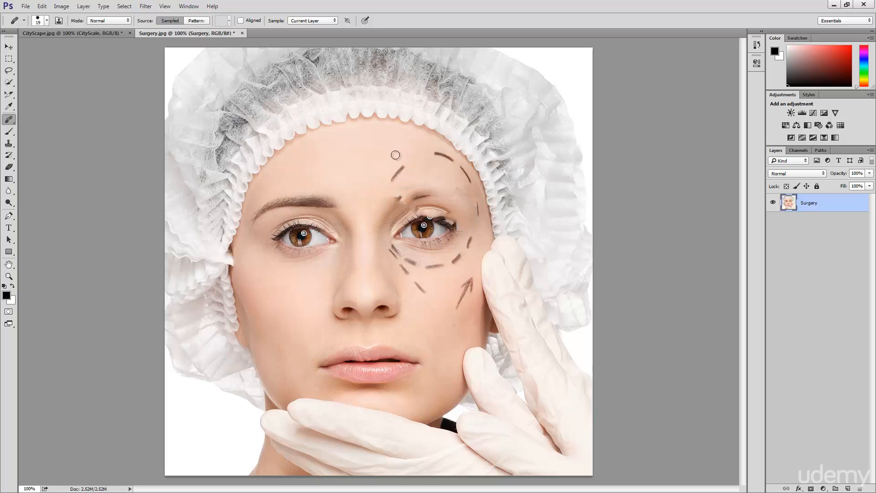
pyautogui.keyDown('alt'); pyautogui.click(351, 167); pyautogui.keyUp('alt')
pyautogui.moveTo(391, 179); pyautogui.dragTo(401, 167)
# Step: Patch the intact eyebrow on the unmarked side with clean forehead skin using the Patch tool, and clear the selection
pyautogui.rightClick(9, 120)
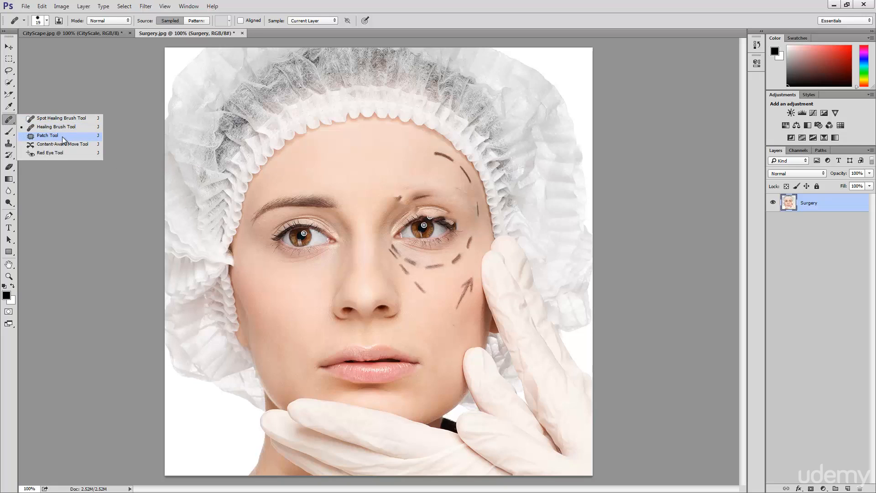
pyautogui.click(63, 140)
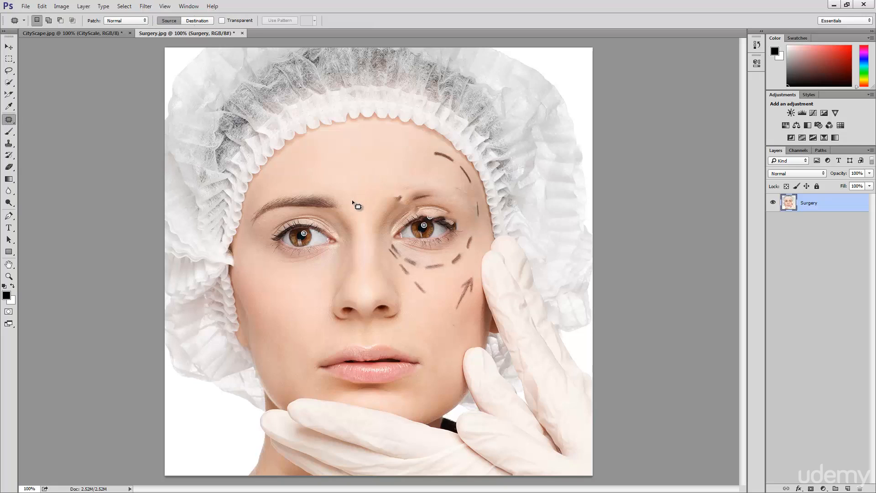
pyautogui.moveTo(344, 206)
pyautogui.mouseDown()
pyautogui.moveTo(313, 187)
pyautogui.moveTo(276, 193)
pyautogui.moveTo(250, 207)
pyautogui.moveTo(245, 224)
pyautogui.moveTo(255, 232)
pyautogui.moveTo(275, 211)
pyautogui.moveTo(347, 211)
pyautogui.moveTo(330, 177)
pyautogui.moveTo(361, 150)
pyautogui.mouseUp()
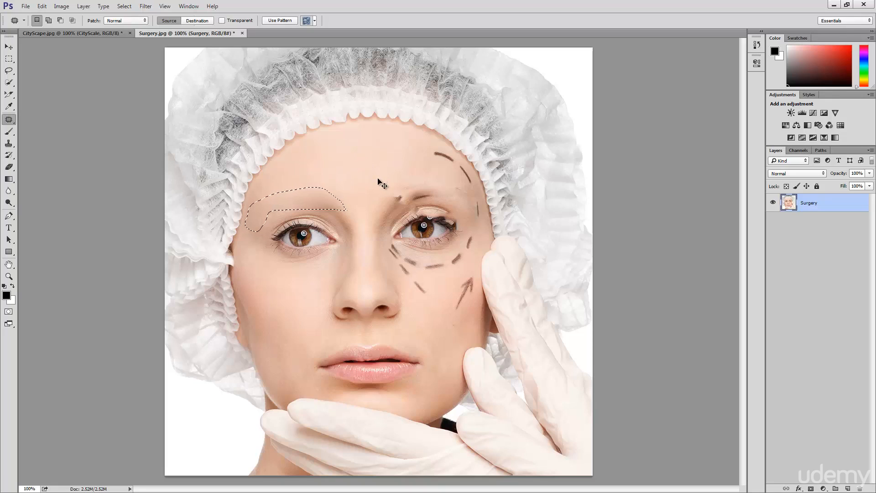
pyautogui.hotkey('ctrl', 'd')
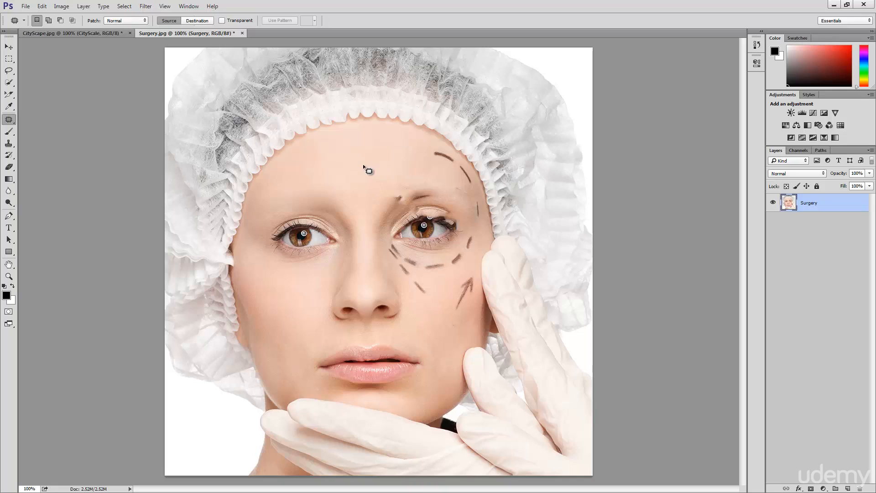
# Step: Lasso the lips with some surrounding skin and relocate them to the middle of the forehead with the Content-Aware Move tool
pyautogui.click(11, 123)
pyautogui.click(69, 144)
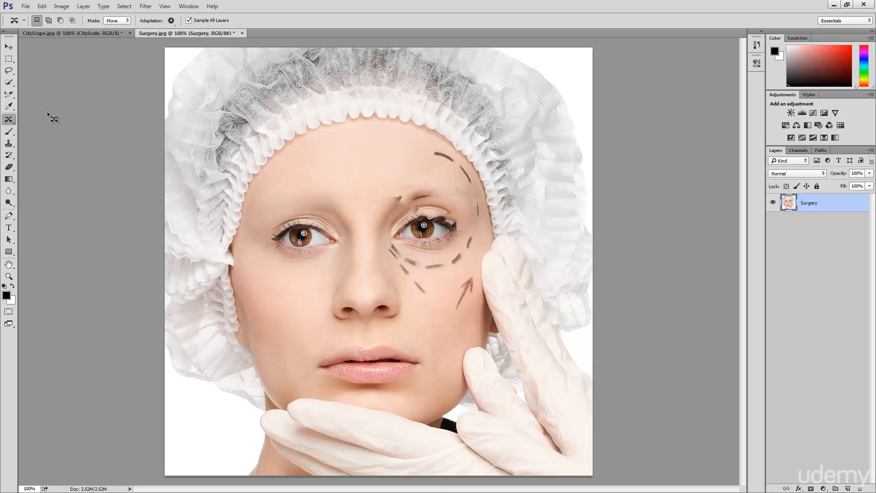
pyautogui.click(9, 70)
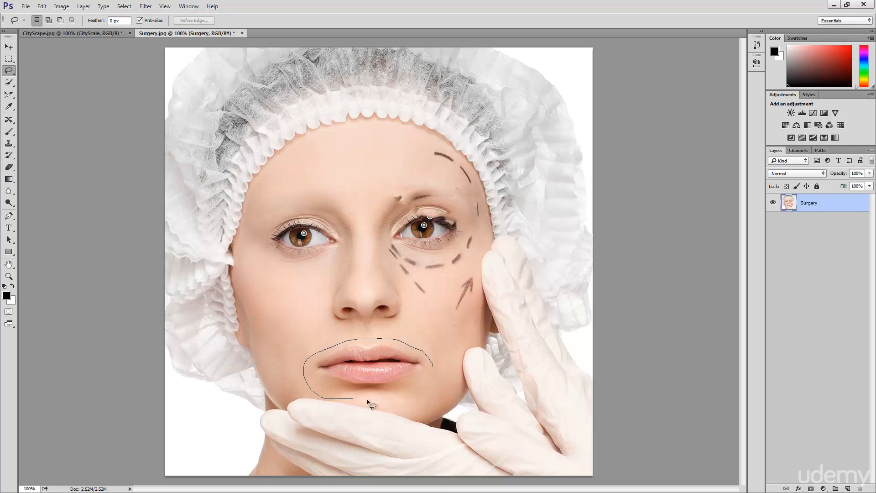
pyautogui.moveTo(430, 376); pyautogui.dragTo(434, 368)
pyautogui.click(10, 120)
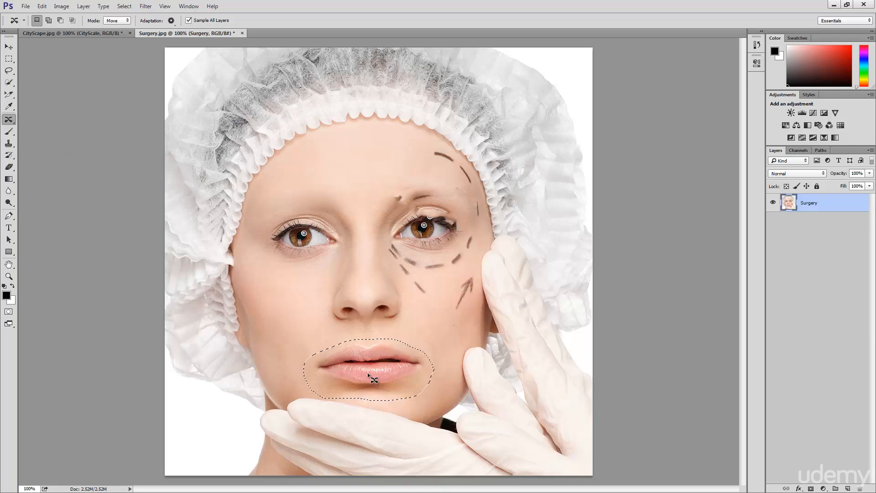
pyautogui.moveTo(368, 374); pyautogui.dragTo(357, 163)
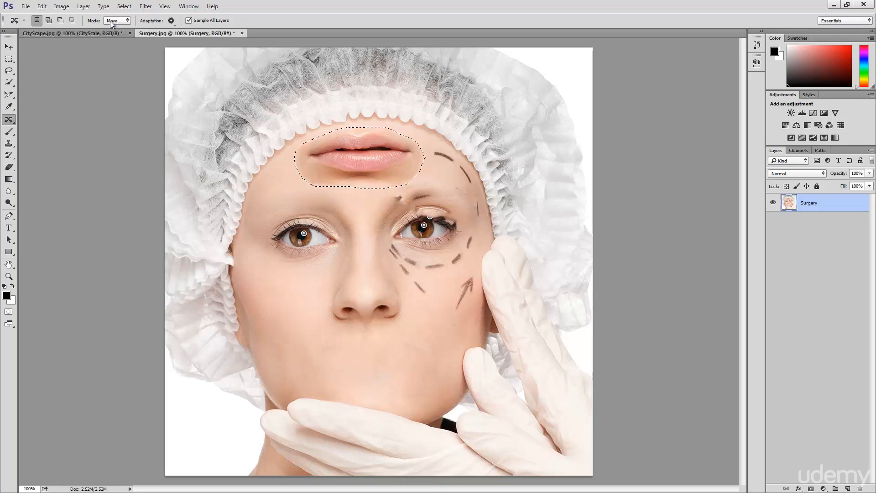
# Step: Set the Color adaptation of the moved lips to 10, keeping Structure at 3, and clear the selection
pyautogui.click(175, 21)
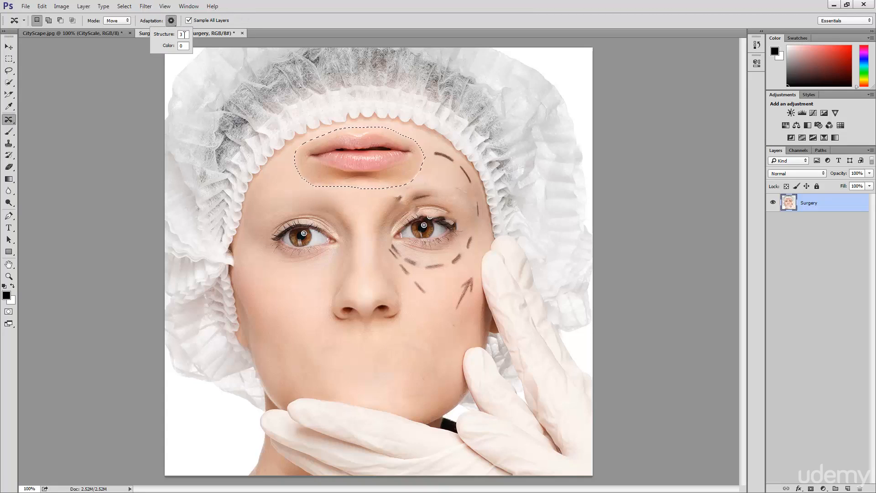
pyautogui.doubleClick(181, 35)
pyautogui.moveTo(185, 46); pyautogui.dragTo(179, 46)
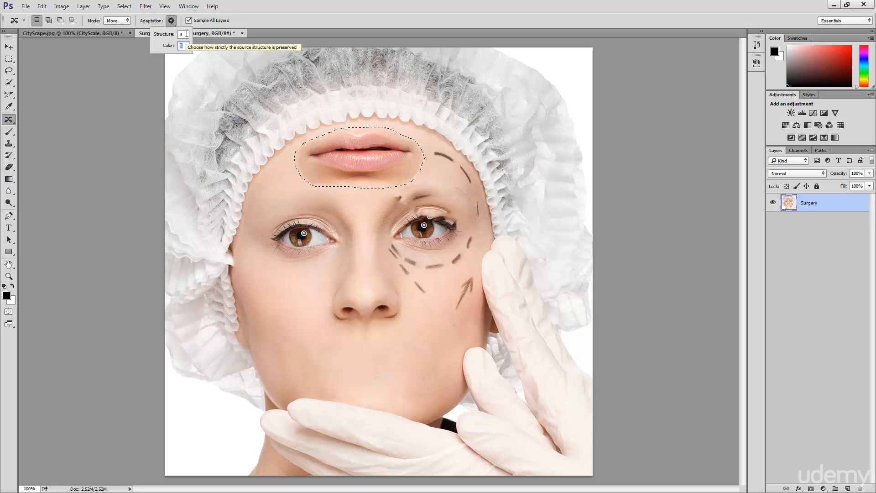
pyautogui.click(187, 33)
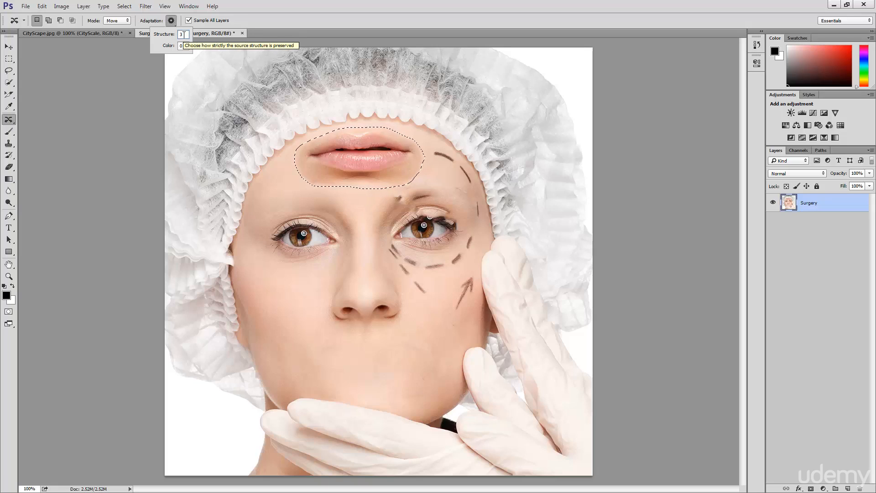
pyautogui.click(180, 47)
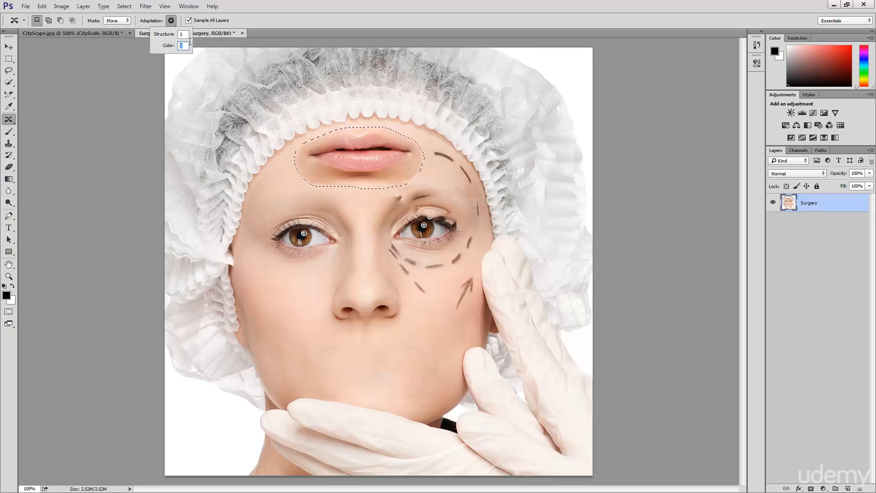
pyautogui.write('10')
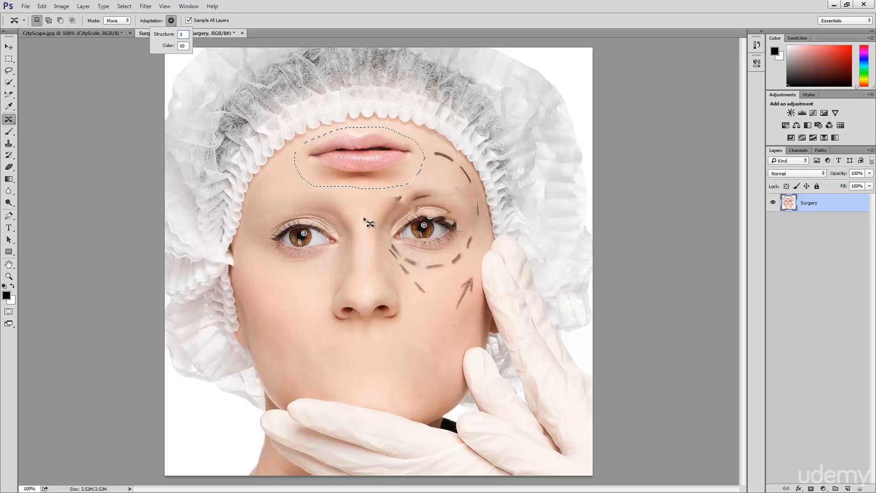
pyautogui.click(323, 153)
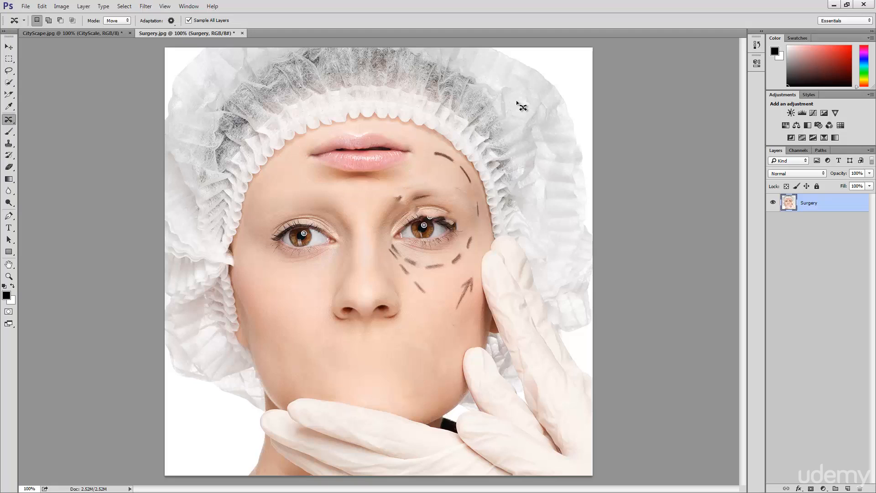